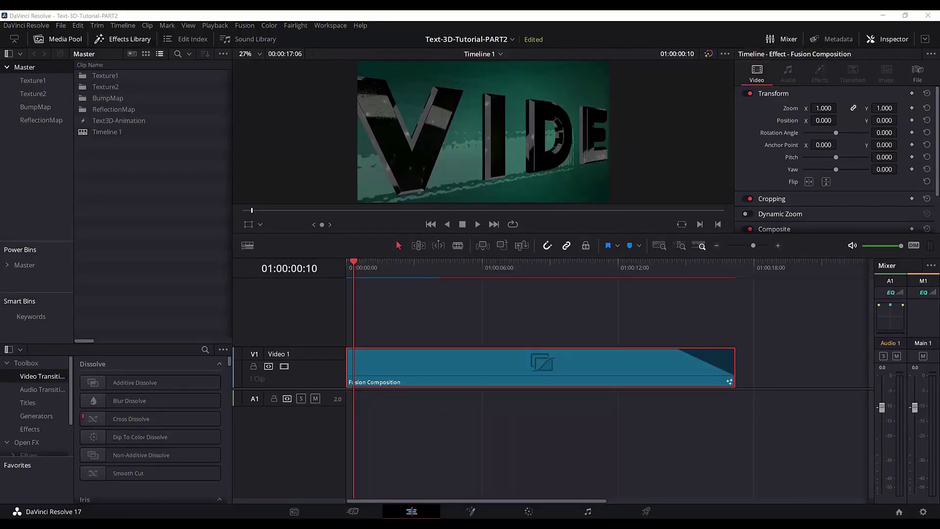
# On the Fusion page, move to frame 211 where EOS shows and choose Save Image from the viewer.
pyautogui.click(402, 375)
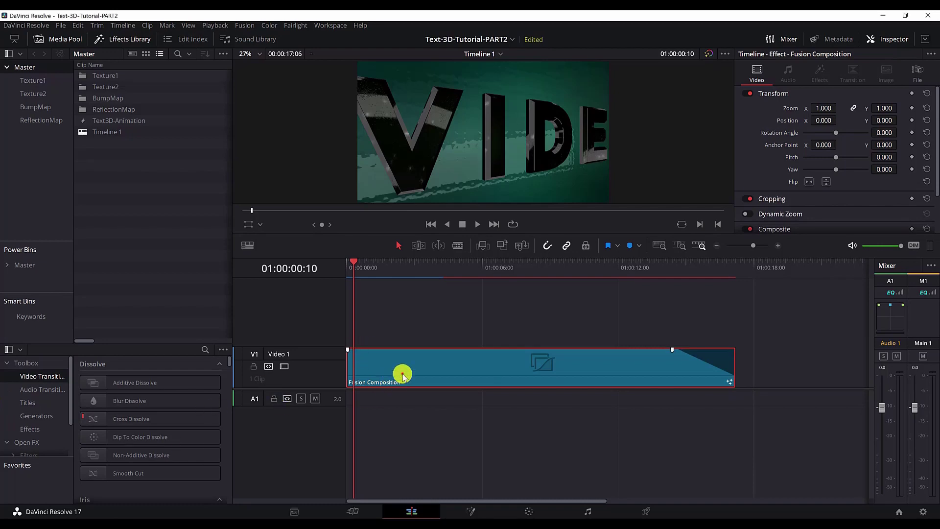
pyautogui.click(470, 511)
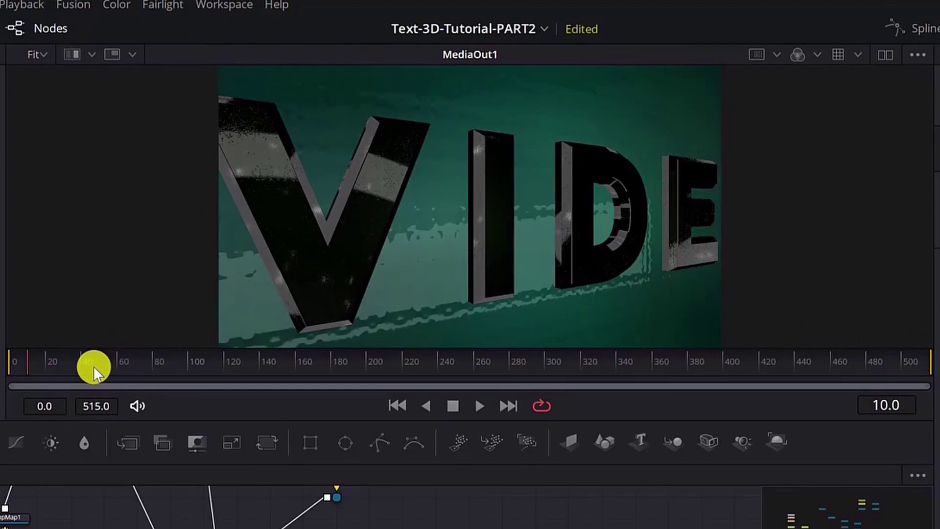
pyautogui.moveTo(93, 366); pyautogui.dragTo(209, 384)
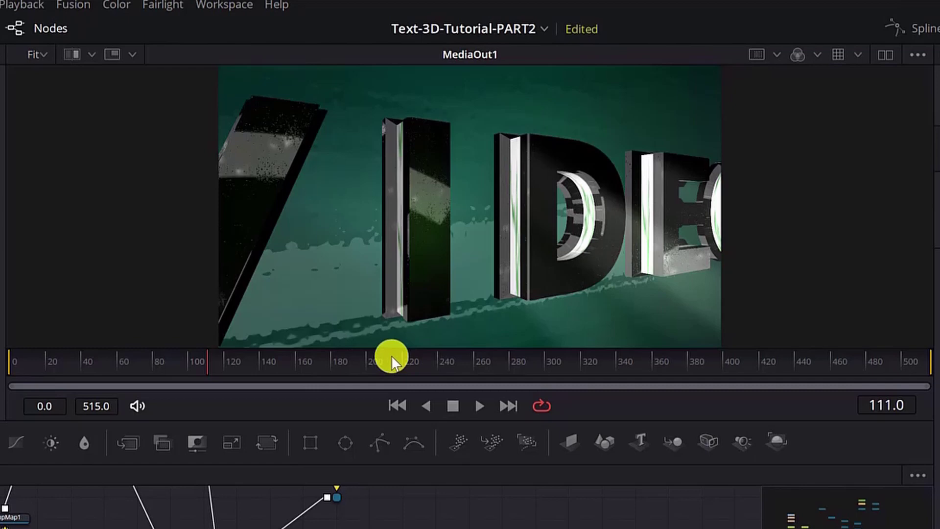
pyautogui.click(338, 363)
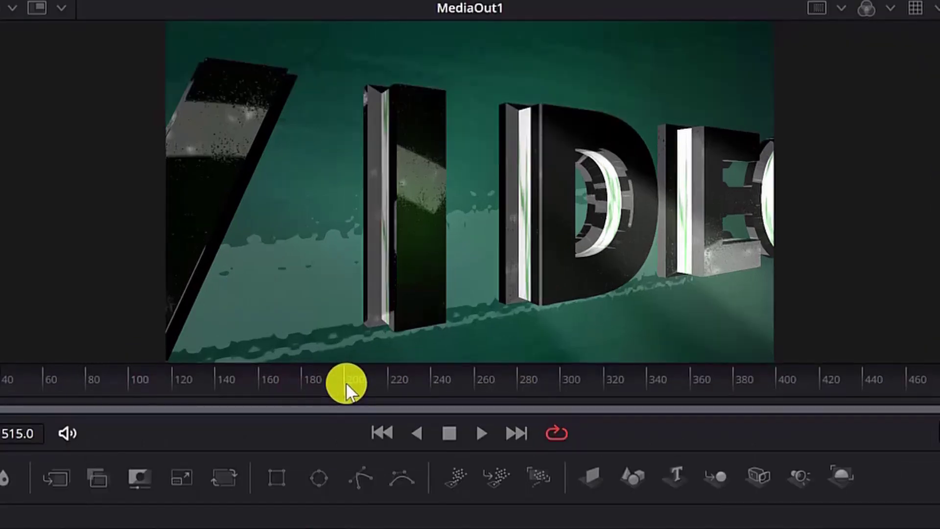
pyautogui.moveTo(346, 382); pyautogui.dragTo(368, 383)
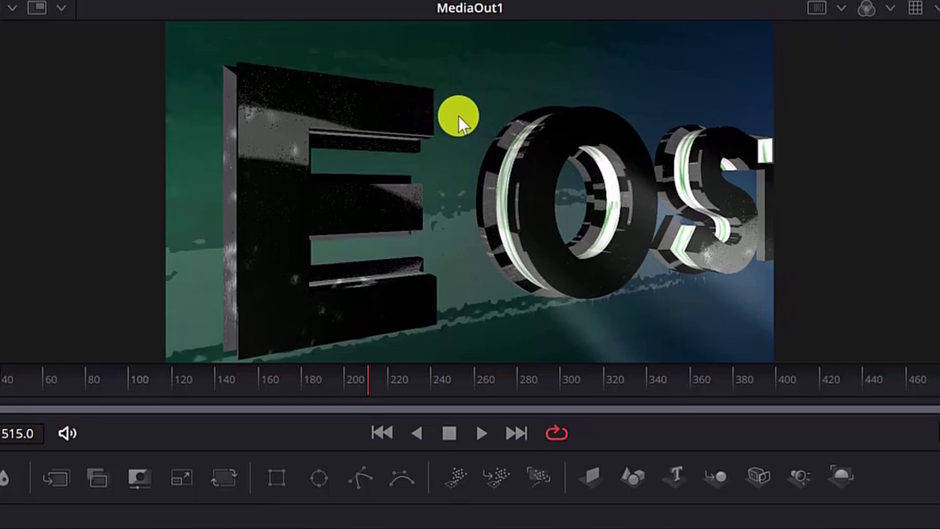
pyautogui.rightClick(440, 117)
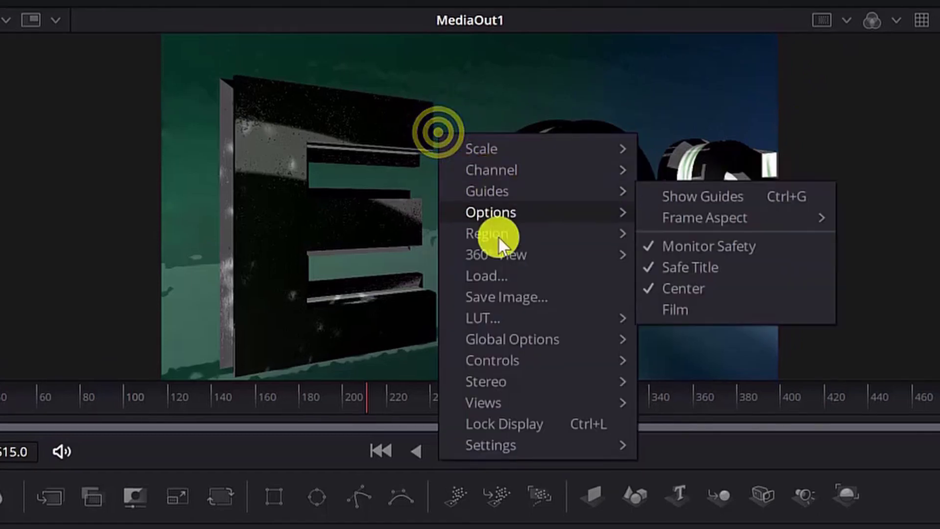
pyautogui.click(500, 296)
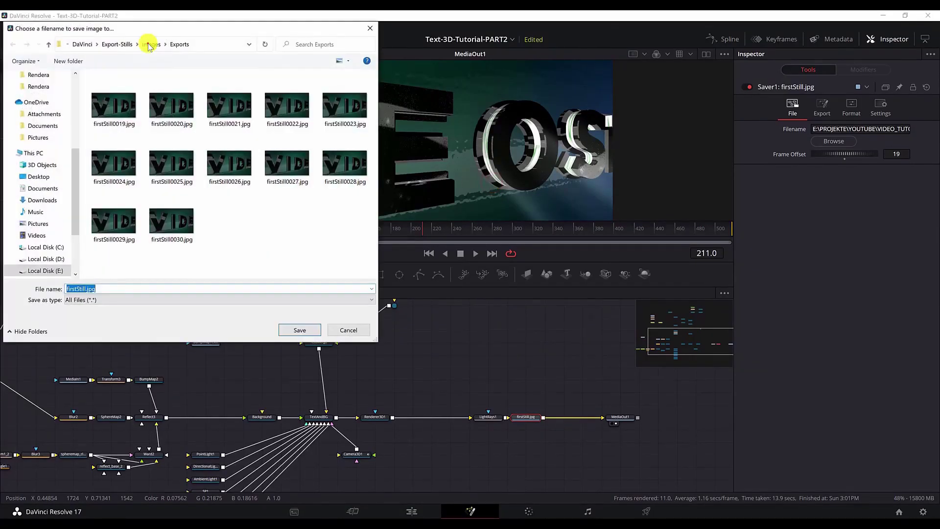
# Save the frame as firstStill.jpg in the images folder using the JPEG Files type.
pyautogui.click(148, 45)
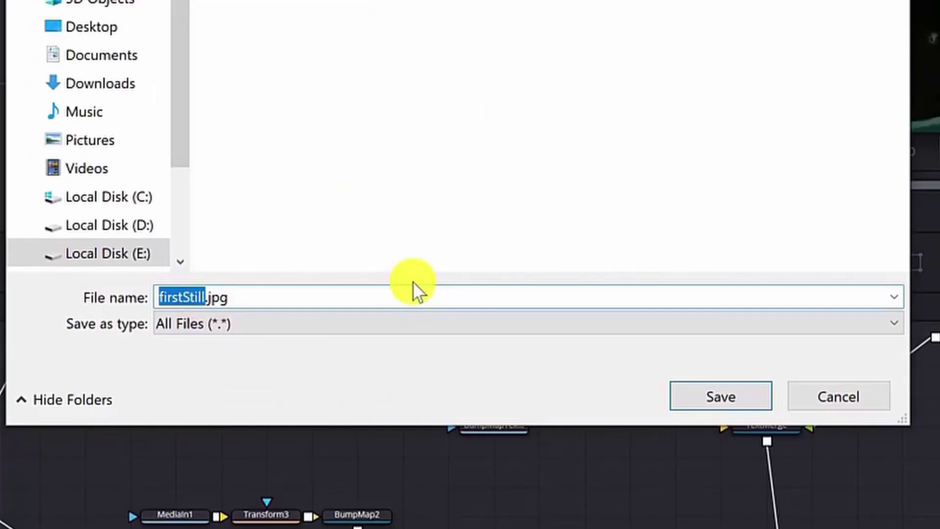
pyautogui.click(386, 322)
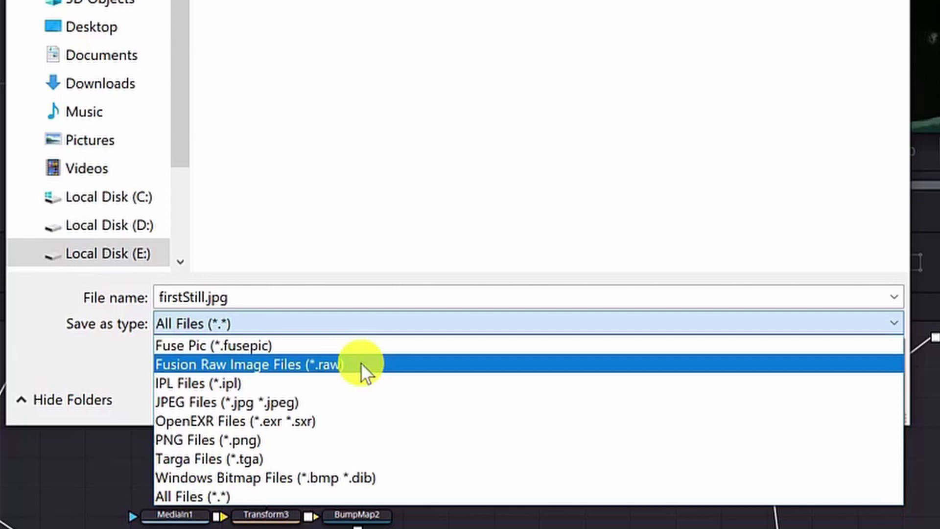
pyautogui.click(290, 402)
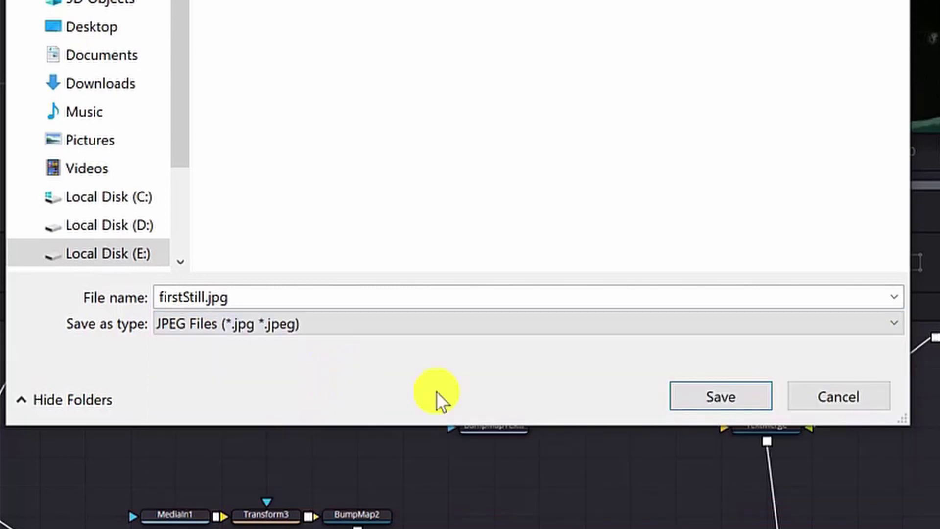
pyautogui.click(715, 395)
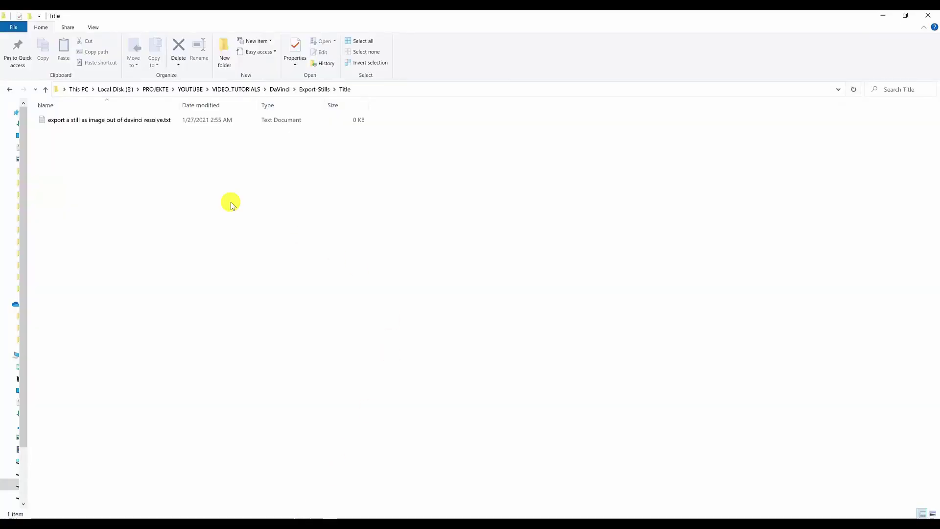
# Go to Export-Stills > images and open firstStill.jpg to view the still.
pyautogui.click(313, 90)
pyautogui.doubleClick(69, 117)
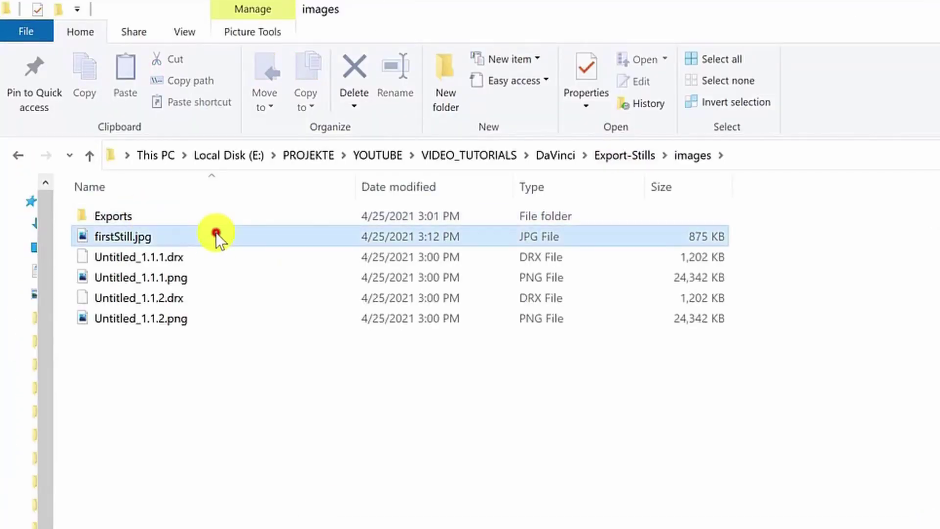
pyautogui.click(105, 126)
pyautogui.doubleClick(160, 238)
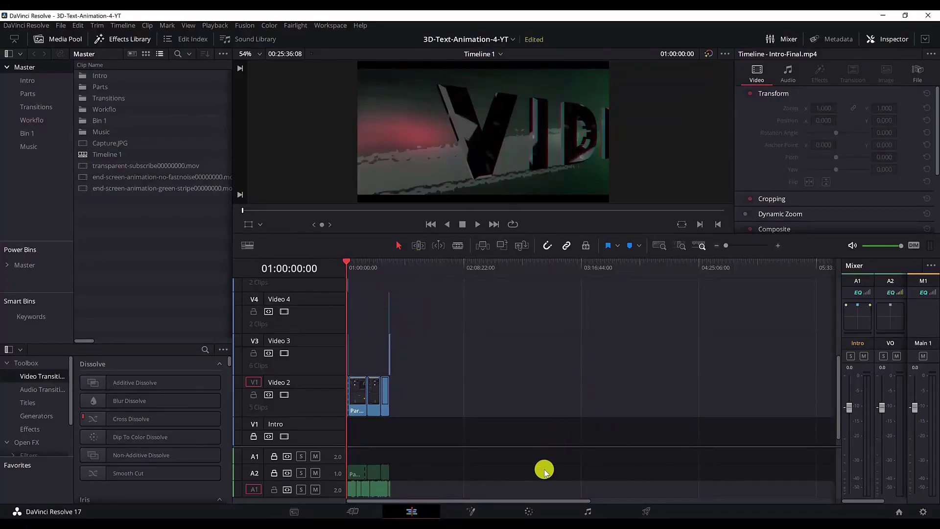
# On the Color page, grab still 1.1.1 at the EOS frame (11:12) and show the Gallery.
pyautogui.click(531, 511)
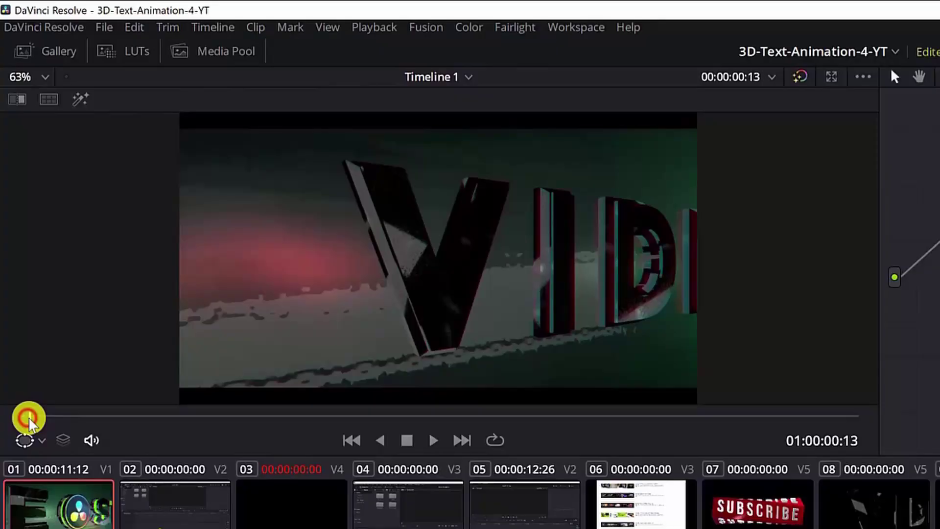
pyautogui.moveTo(15, 254); pyautogui.dragTo(163, 267)
pyautogui.moveTo(285, 443); pyautogui.dragTo(338, 442)
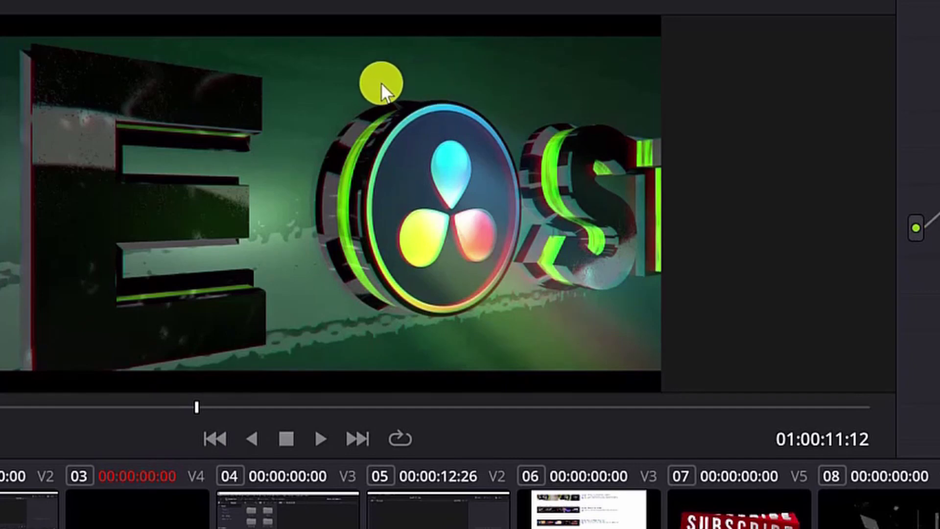
pyautogui.rightClick(416, 107)
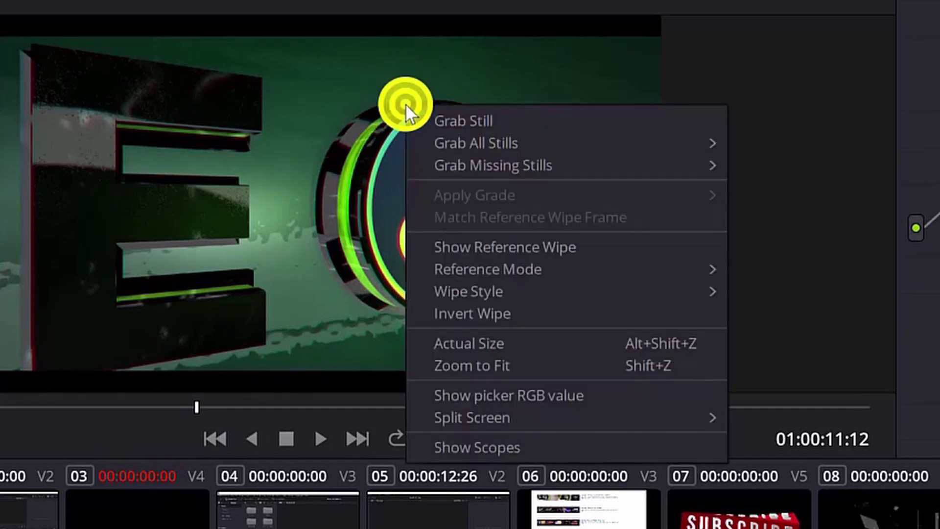
pyautogui.click(447, 120)
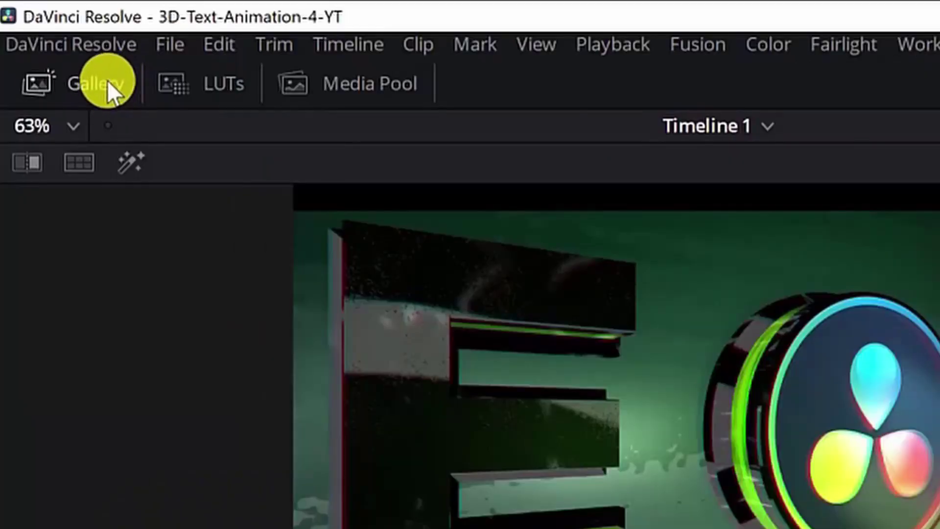
pyautogui.click(69, 51)
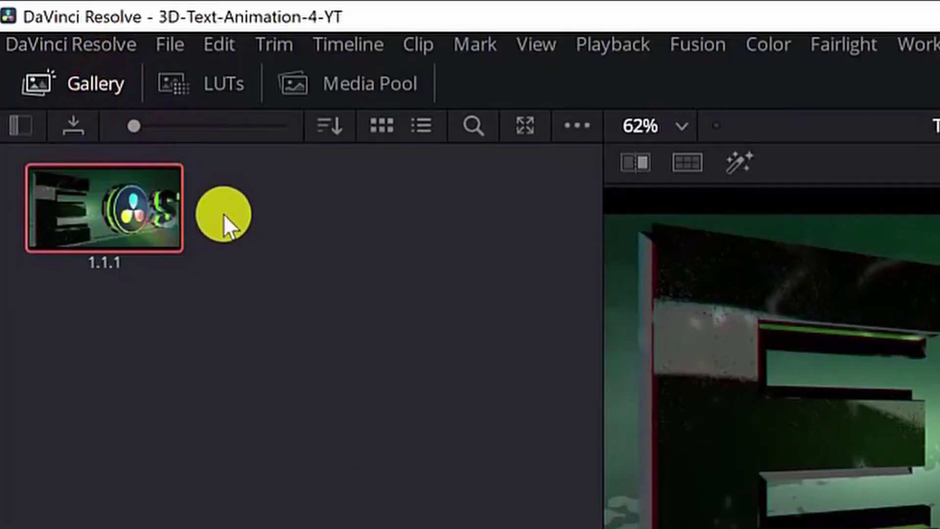
pyautogui.click(296, 284)
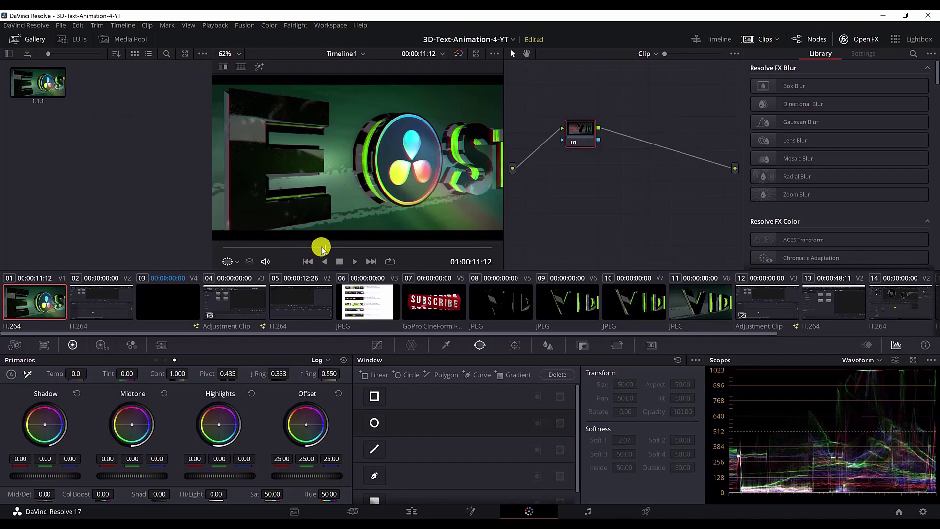
# Grab a second still, 1.1.2, at the 2020 frame around 18 seconds.
pyautogui.moveTo(321, 249); pyautogui.dragTo(399, 256)
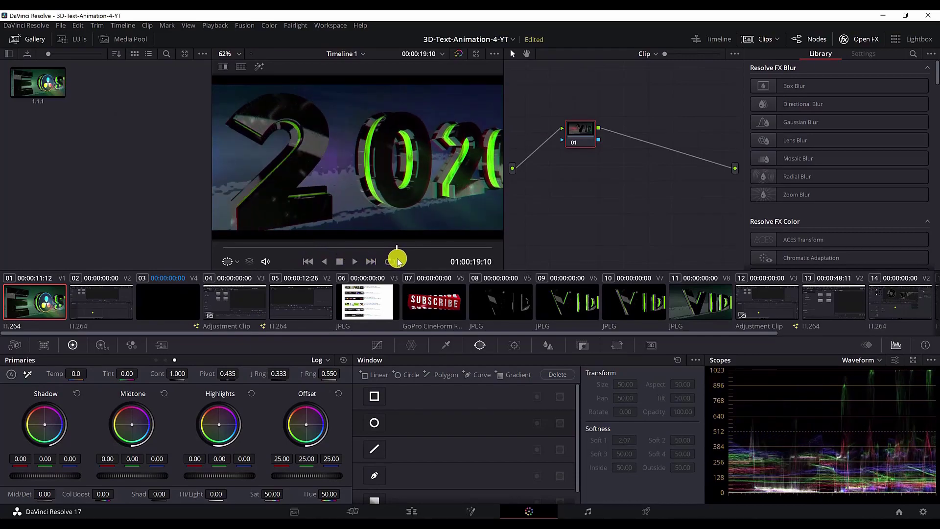
pyautogui.rightClick(361, 144)
pyautogui.click(373, 151)
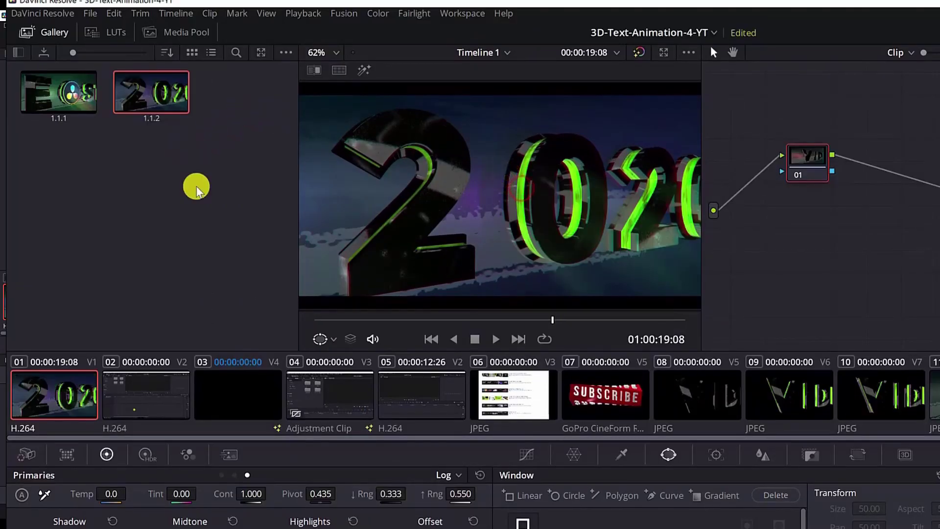
pyautogui.click(200, 190)
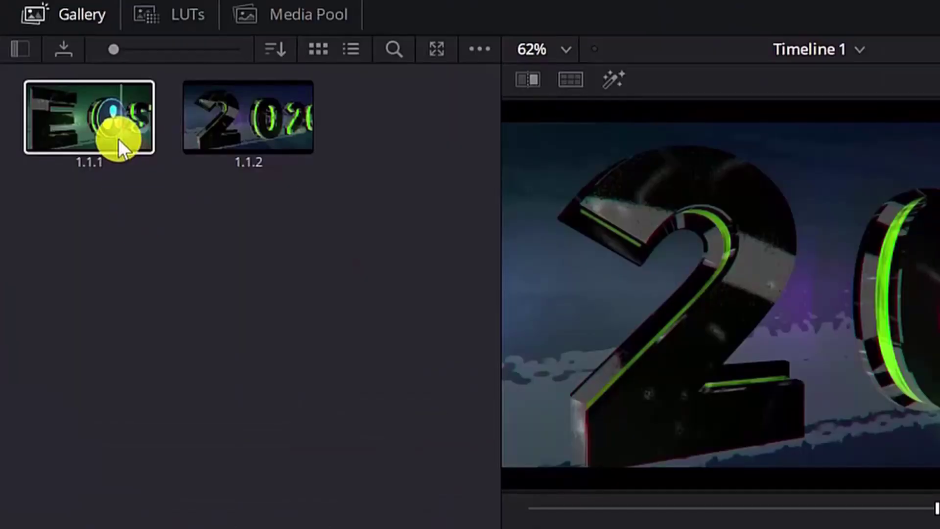
# Select both stills, 1.1.1 and 1.1.2, with Select All in the Gallery.
pyautogui.click(107, 119)
pyautogui.rightClick(131, 133)
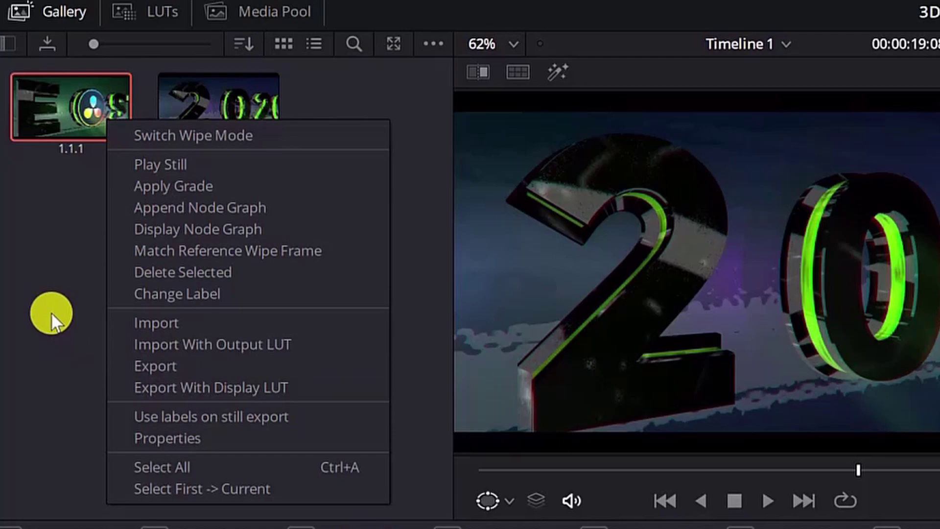
pyautogui.click(52, 310)
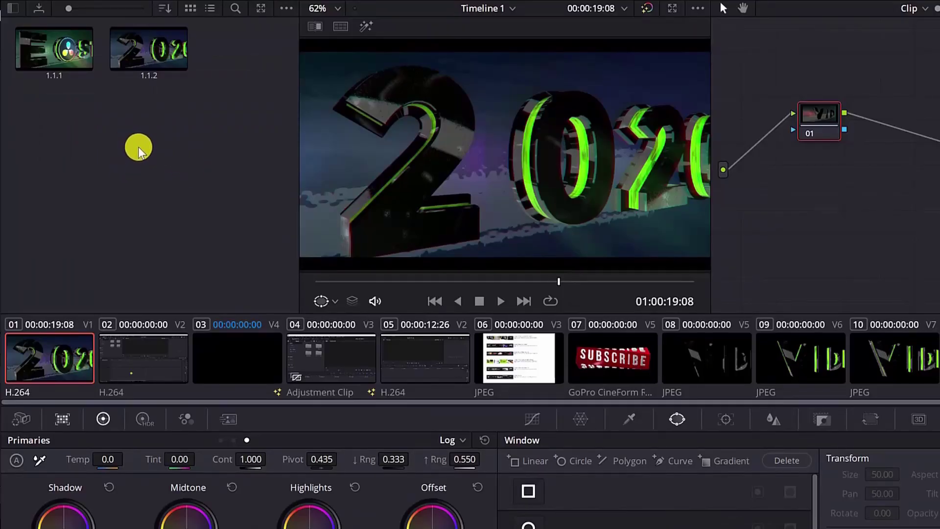
pyautogui.rightClick(201, 264)
pyautogui.click(183, 361)
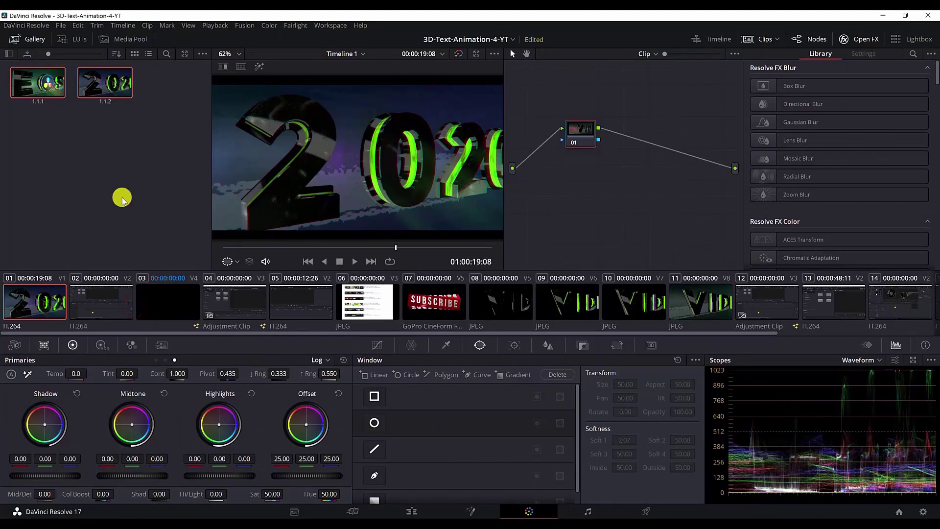
# Start exporting the gallery stills and create a new ColorTab-Stills folder inside images.
pyautogui.rightClick(118, 151)
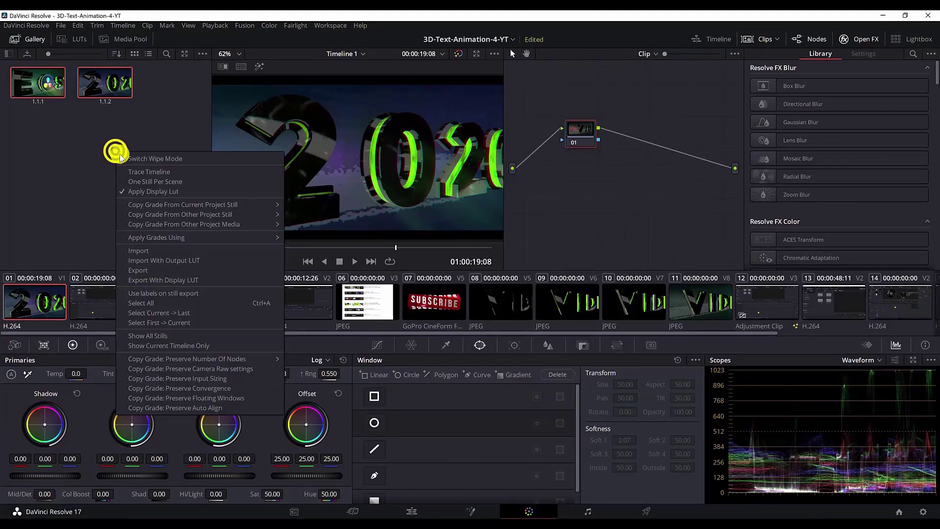
pyautogui.click(151, 268)
pyautogui.hotkey('ctrl', 'shift', 'n')
pyautogui.write('ColorTab-Stills')
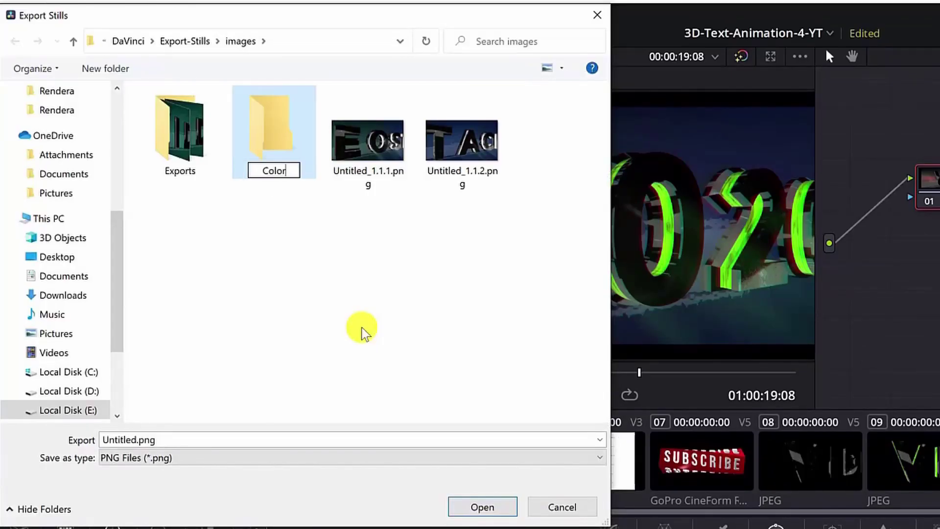
pyautogui.press('Return')
pyautogui.doubleClick(186, 127)
# Name the export ColorTab-Stills, keep the PNG file type, and export.
pyautogui.click(164, 439)
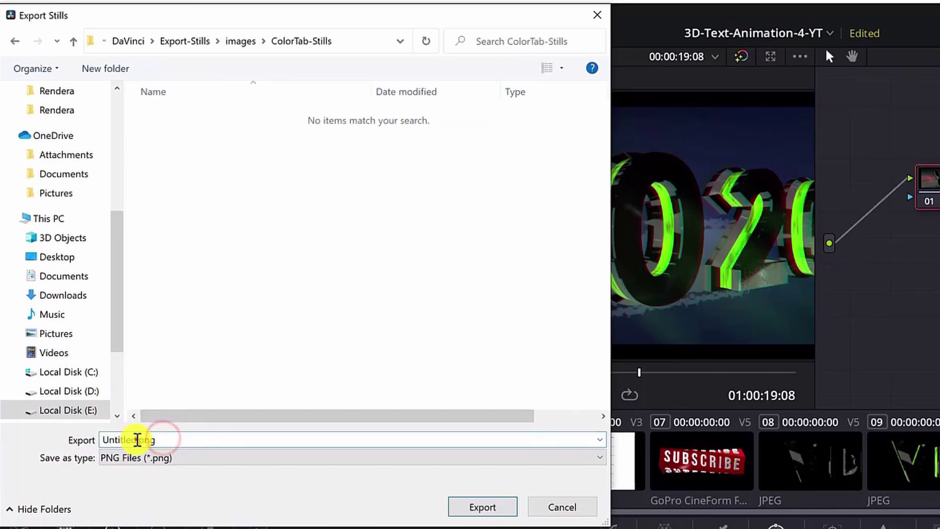
pyautogui.doubleClick(135, 439)
pyautogui.write('ColorTab-Stills')
pyautogui.click(308, 457)
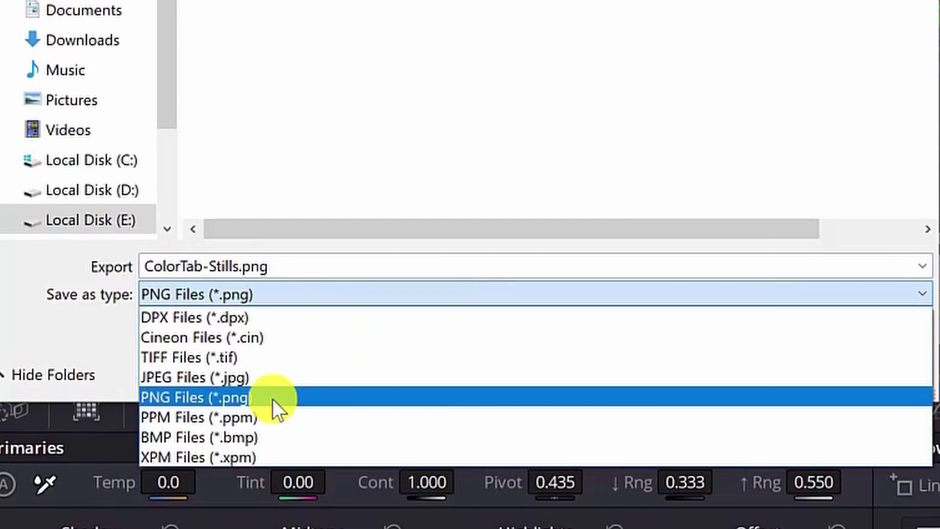
pyautogui.click(256, 394)
pyautogui.click(764, 365)
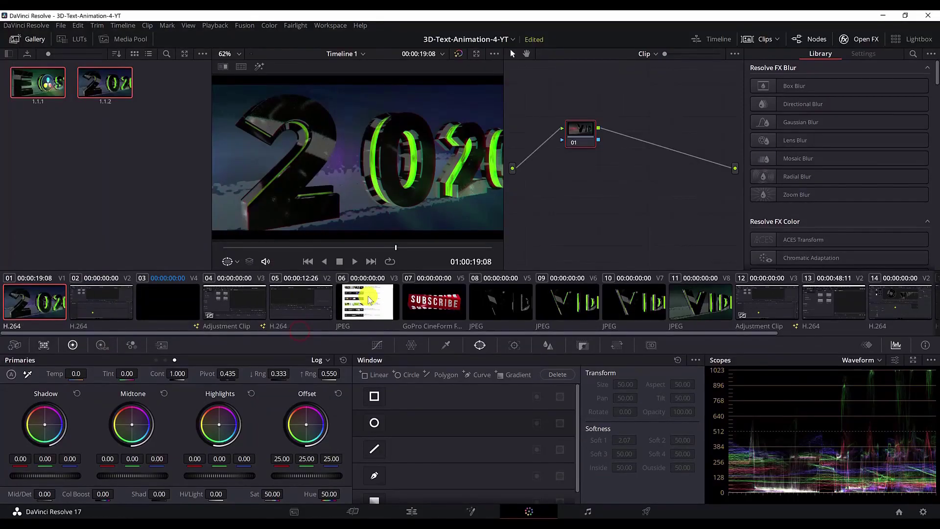
# In File Explorer, open the ColorTab-Stills folder and view ColorTab-Stills_1.1.2.png in Photos.
pyautogui.hotkey('alt', 'Tab')
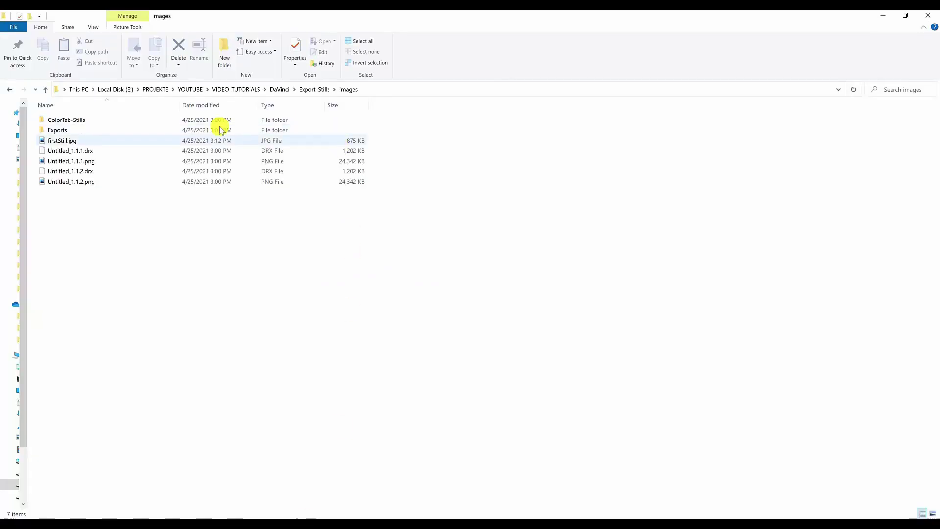
pyautogui.doubleClick(90, 120)
pyautogui.hotkey('ctrl', 'a')
pyautogui.click(218, 353)
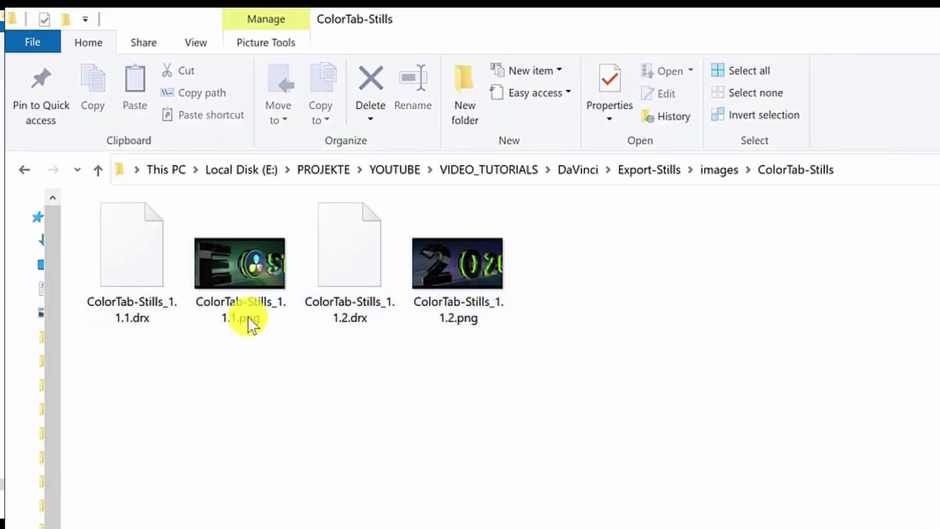
pyautogui.doubleClick(229, 290)
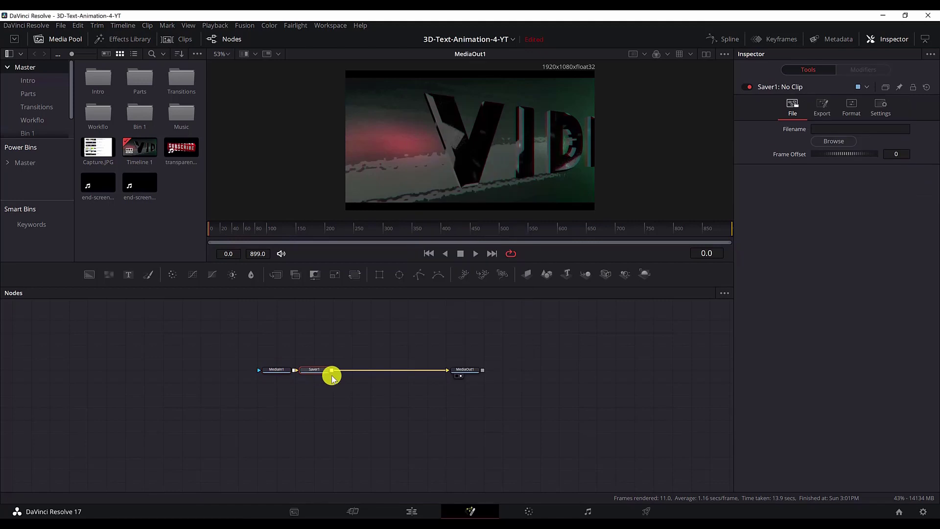
# For Saver1, create a SaverExport folder inside images and name the output saverExports.
pyautogui.moveTo(331, 377); pyautogui.dragTo(350, 377)
pyautogui.click(834, 142)
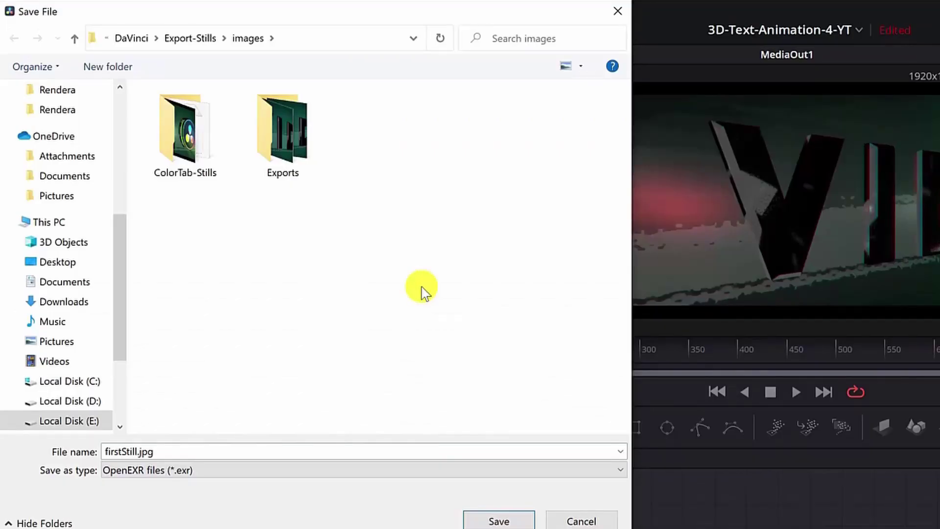
pyautogui.hotkey('ctrl', 'shift', 'n')
pyautogui.write('SaverExport')
pyautogui.press('Return')
pyautogui.press('Return')
pyautogui.moveTo(137, 452); pyautogui.dragTo(50, 449)
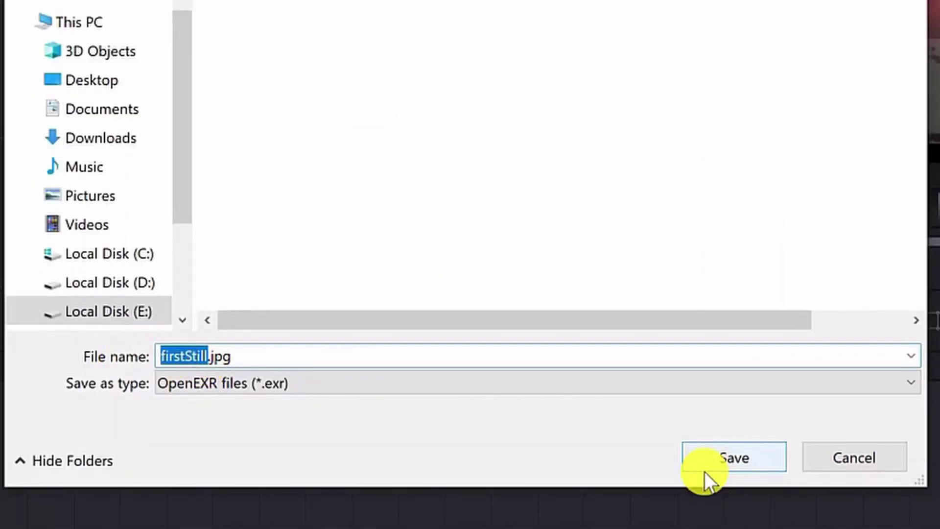
pyautogui.write('saverExports')
pyautogui.click(704, 470)
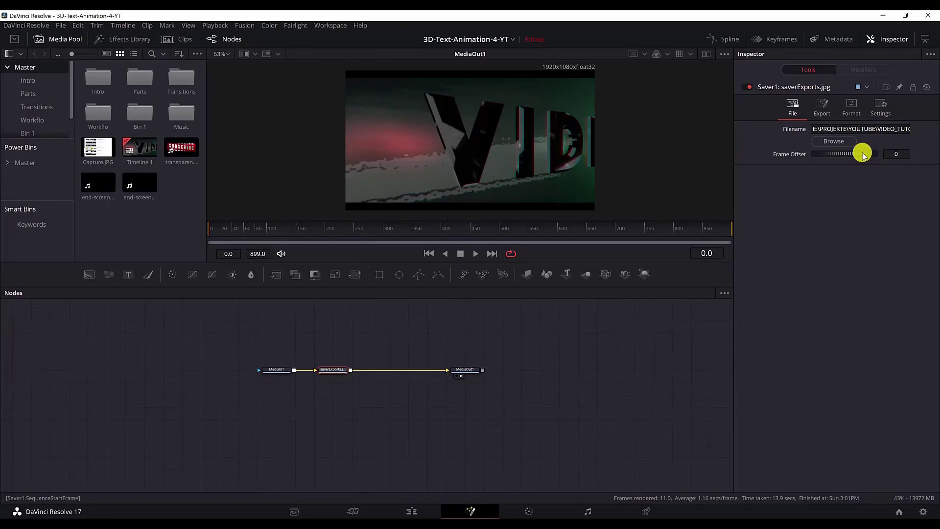
# Set the file type to All Files and confirm saverExports.jpg as the Saver output.
pyautogui.click(850, 141)
pyautogui.click(157, 300)
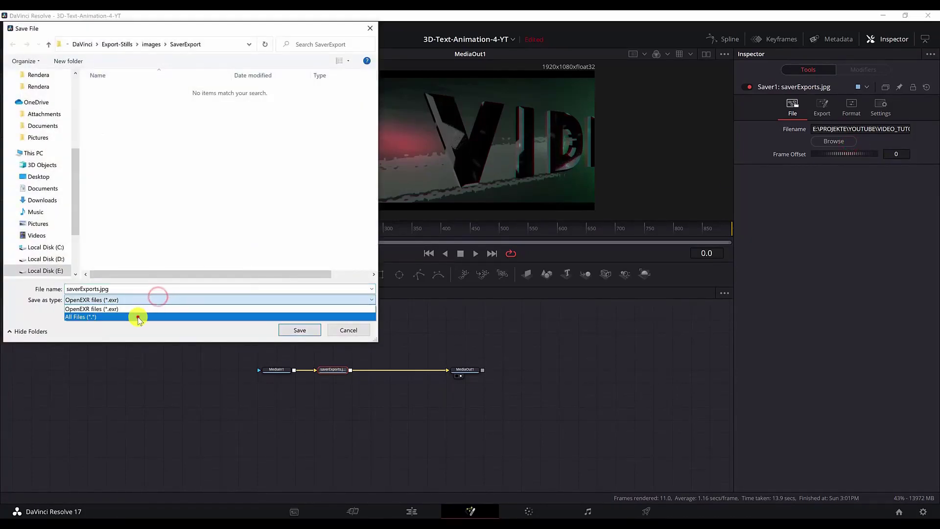
pyautogui.click(138, 317)
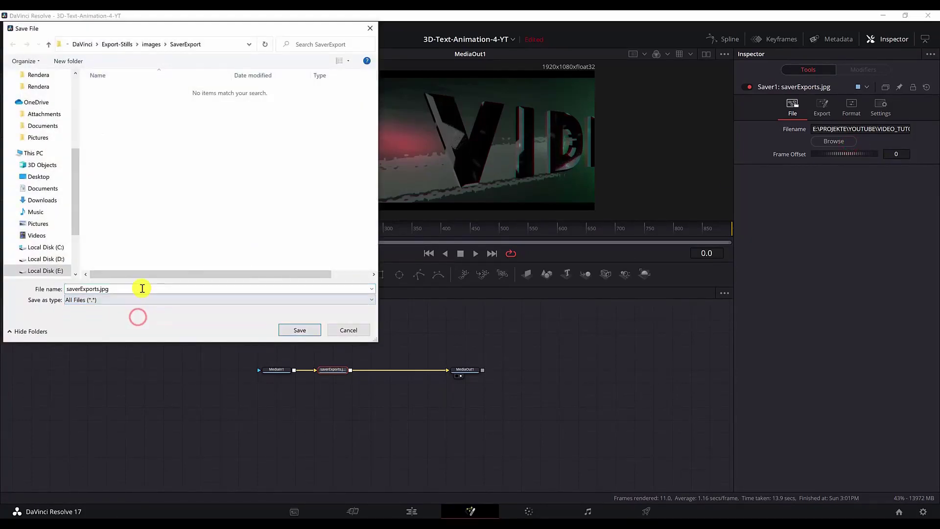
pyautogui.click(298, 332)
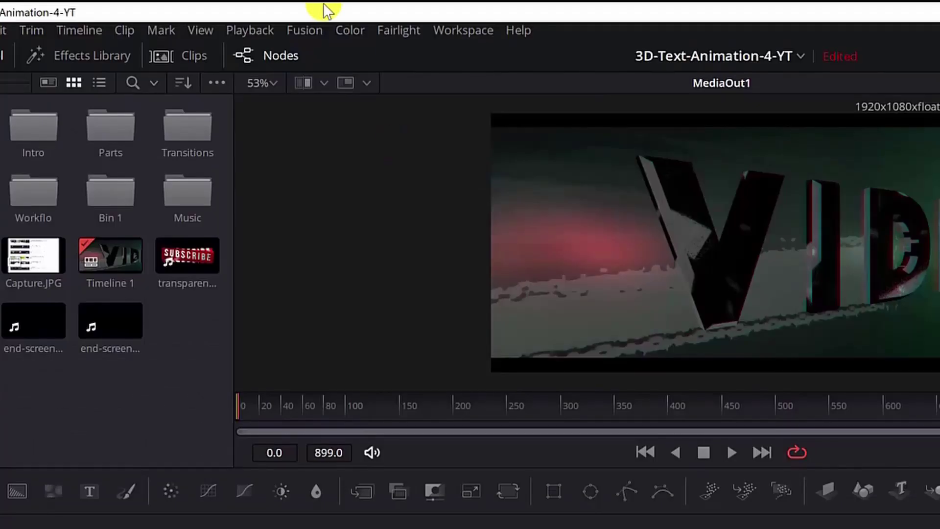
# Run Fusion > Render All Savers, then cancel the render partway through.
pyautogui.click(309, 28)
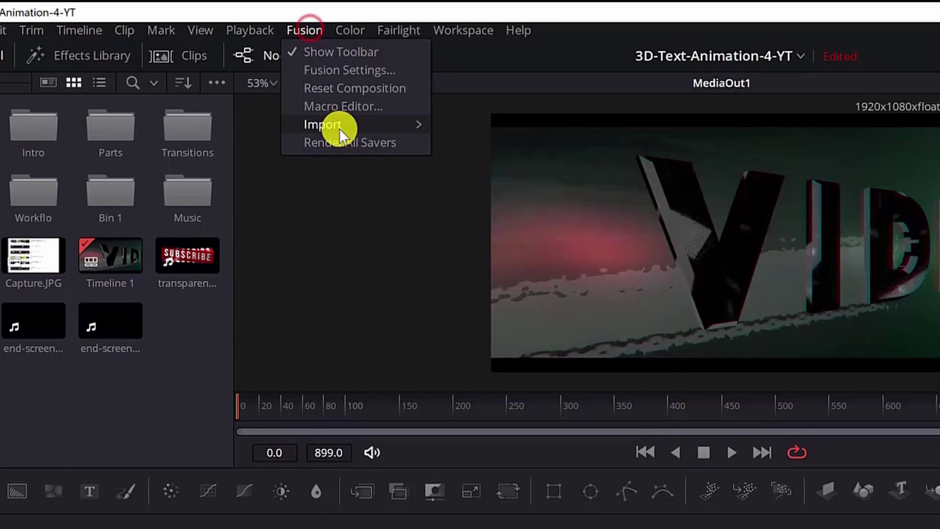
pyautogui.click(322, 140)
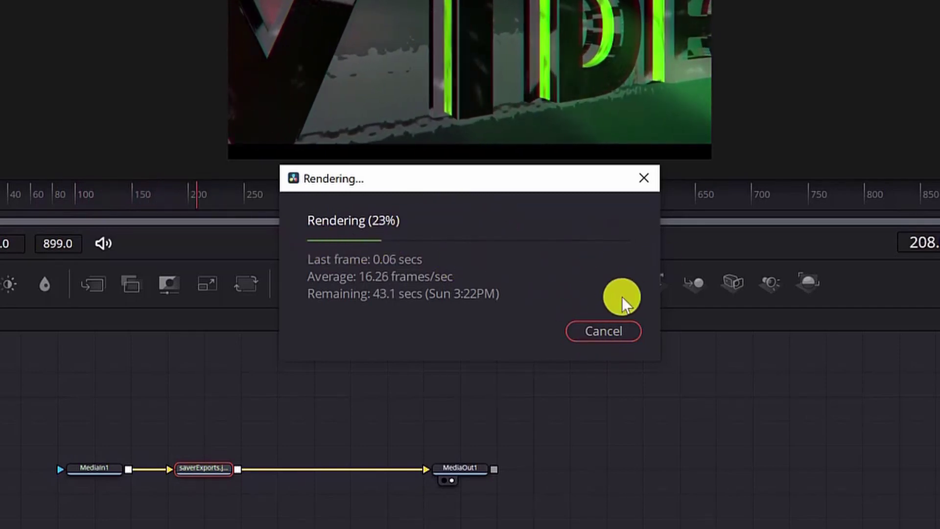
pyautogui.click(598, 332)
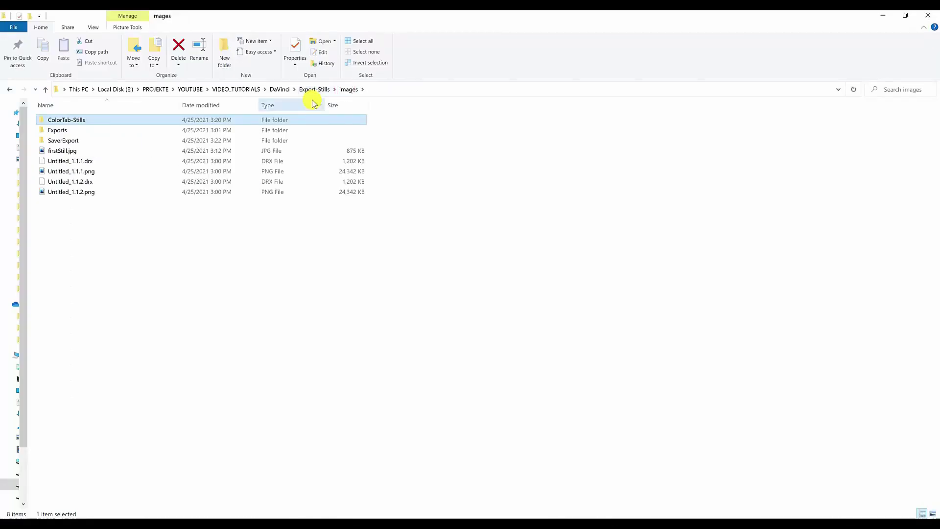
# Open the SaverExport folder of 251 JPG frames and view saverExports0001.jpg in Photos.
pyautogui.doubleClick(75, 139)
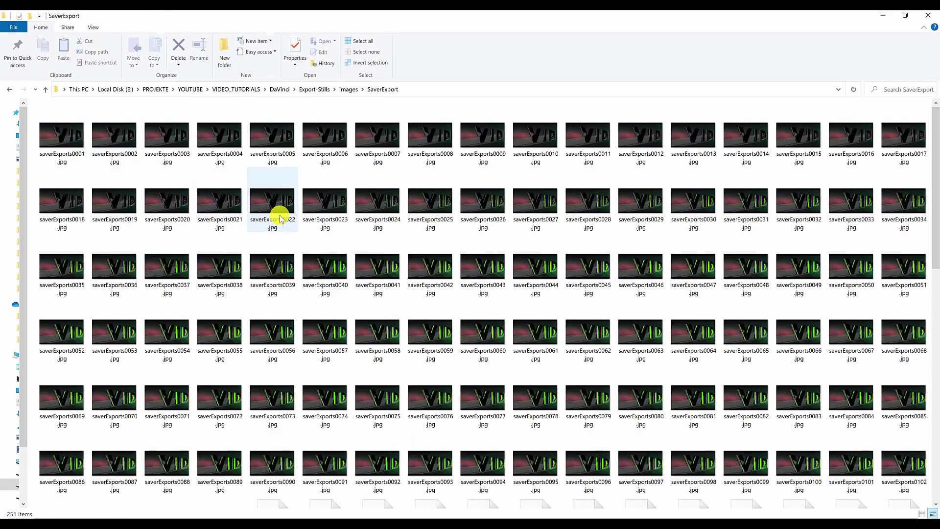
pyautogui.scroll(-10, 275, 209)
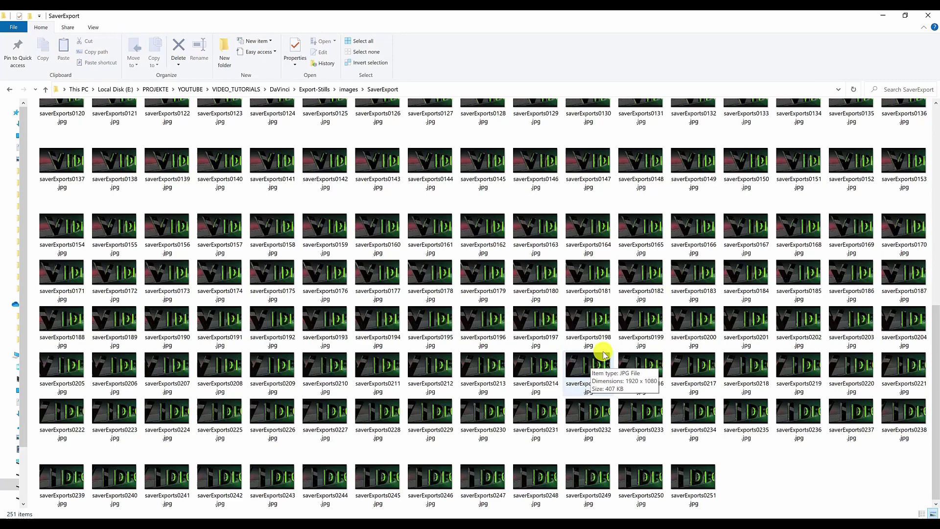
pyautogui.hotkey('ctrl', 'a')
pyautogui.scroll(10, 204, 348)
pyautogui.click(68, 121)
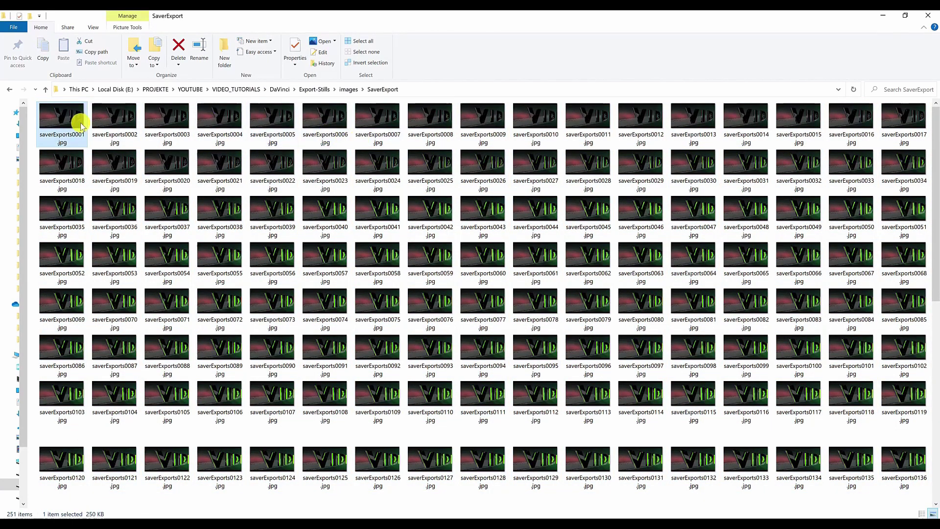
pyautogui.doubleClick(74, 127)
# Step forward through the rendered frames in Photos up to saverExports0036.jpg.
pyautogui.click(917, 277)
pyautogui.click(917, 276)
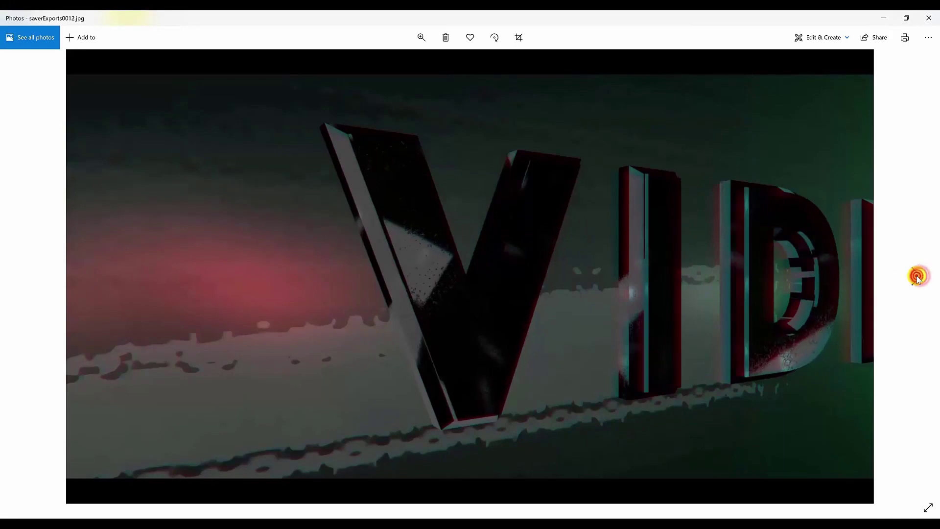
pyautogui.click(917, 277)
pyautogui.click(917, 276)
pyautogui.click(917, 276)
pyautogui.click(917, 277)
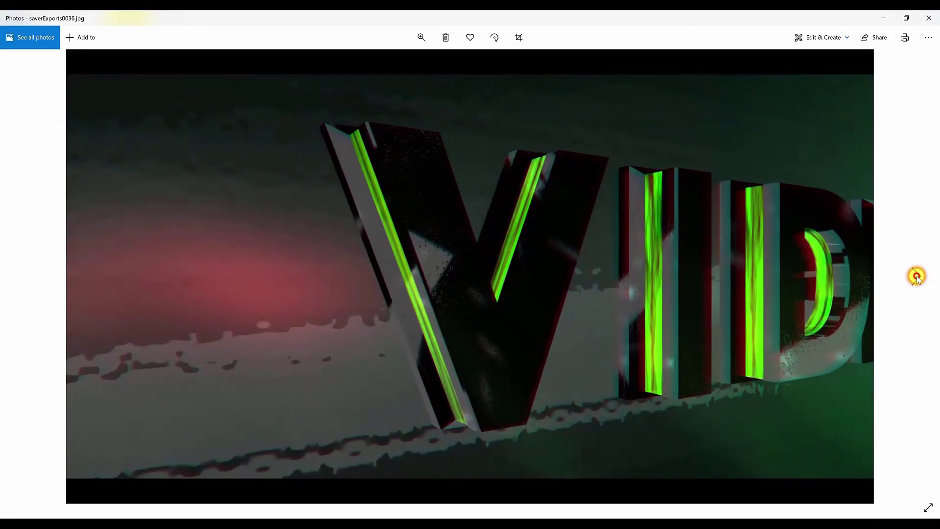
pyautogui.click(930, 17)
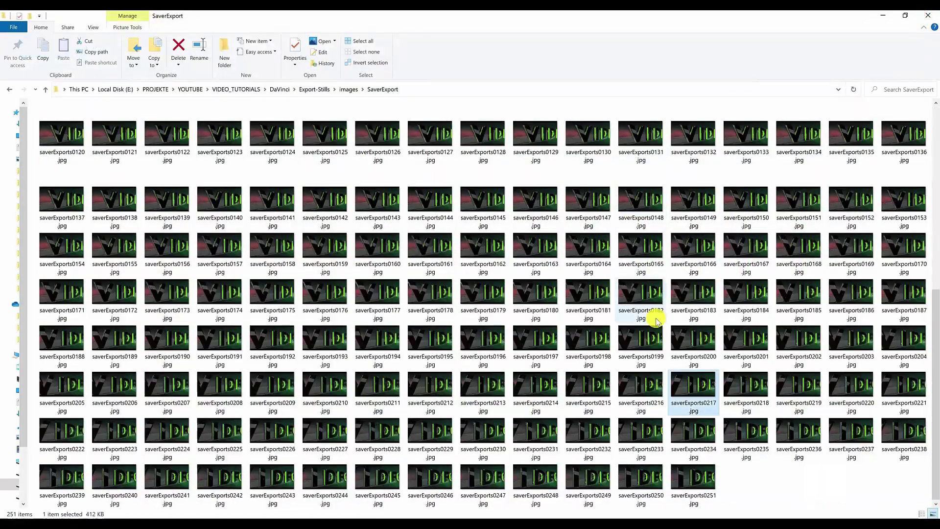